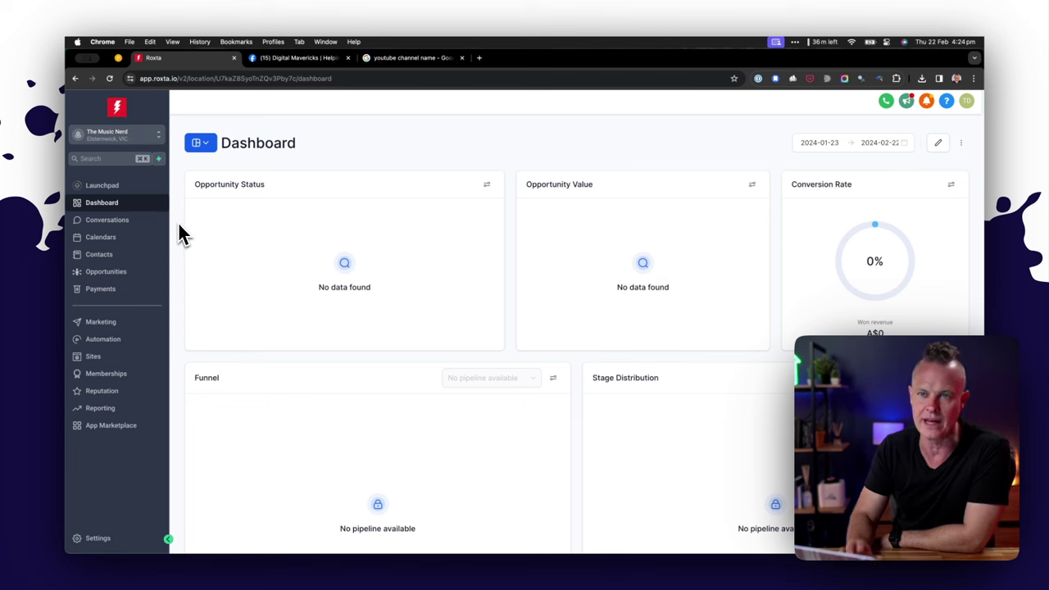
Go to the Trigger Links list under Marketing
left_click(114, 322)
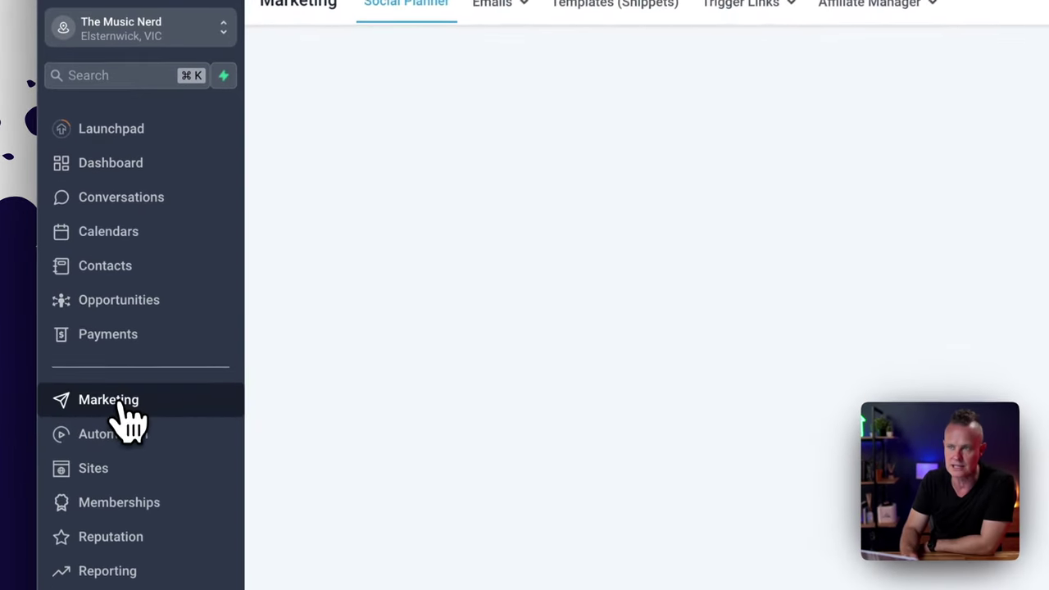
left_click(750, 7)
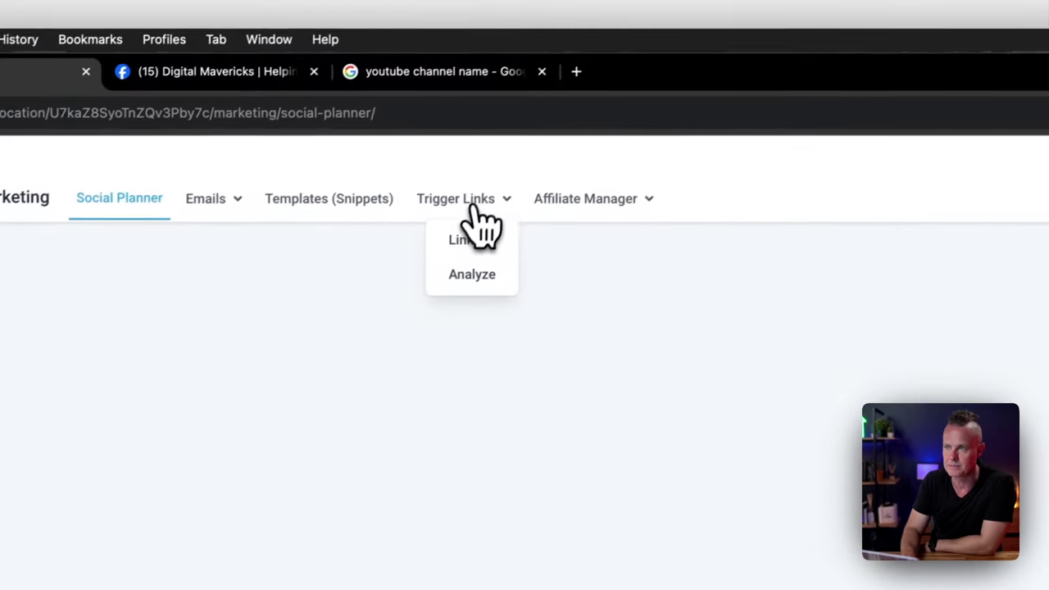
left_click(456, 250)
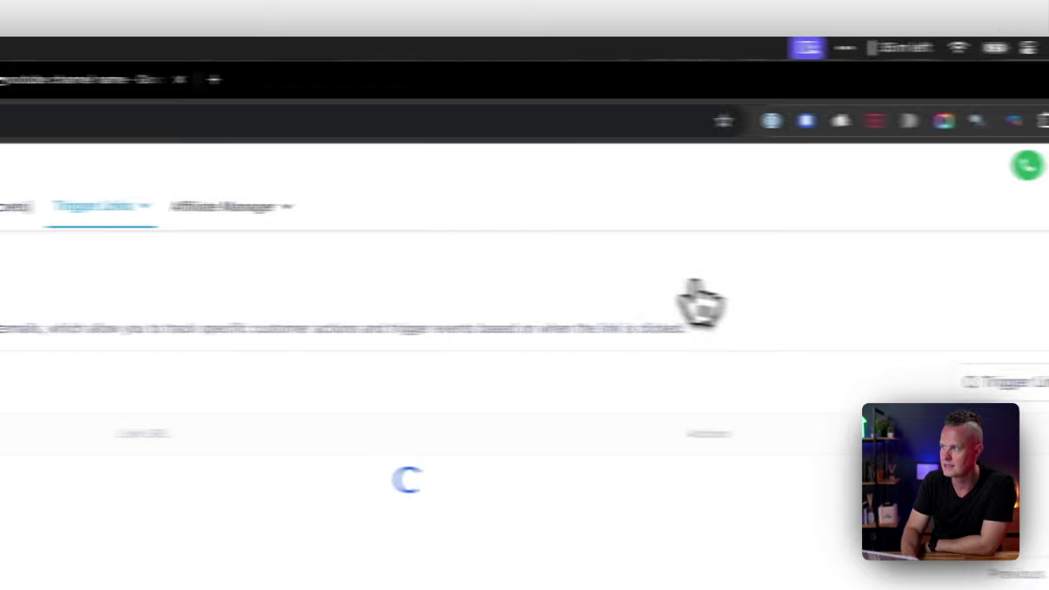
Add and save a trigger link 'Free PDF Download' pointing to the pasted PDF storage URL
left_click(939, 187)
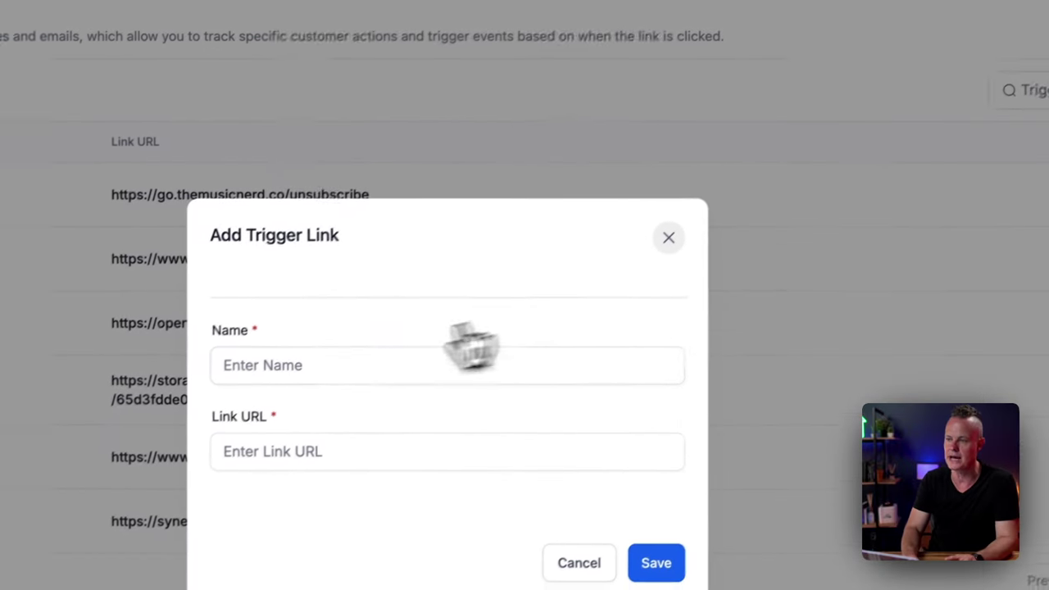
left_click(60, 553)
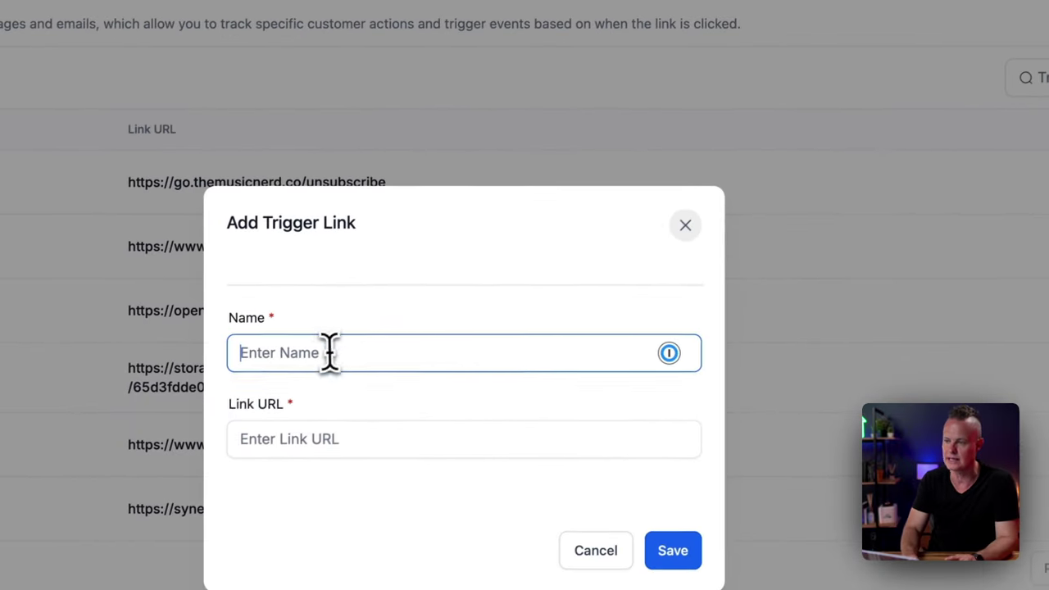
type("Free P")
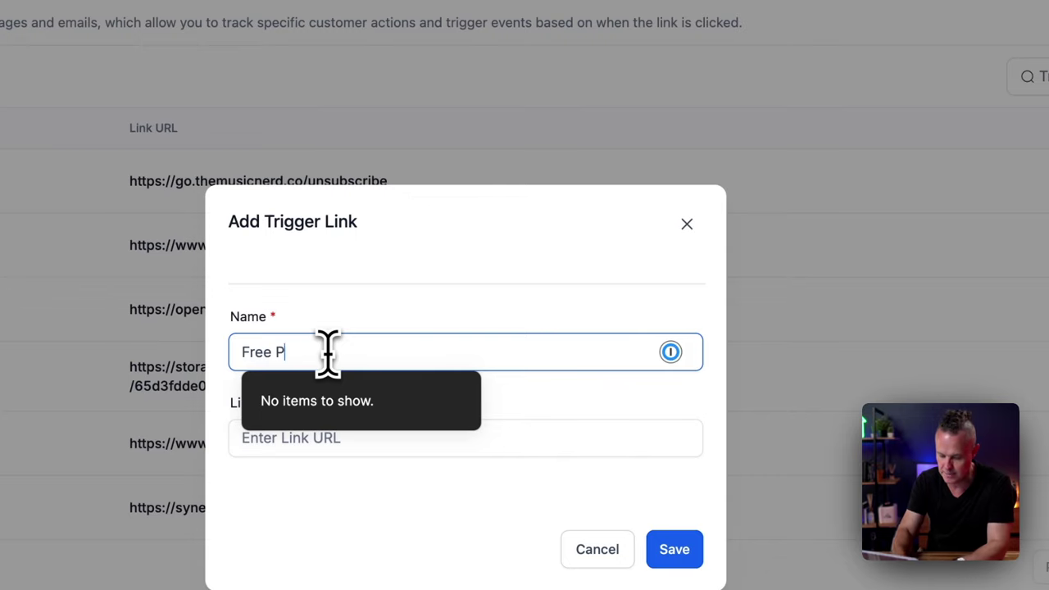
type("DF Download")
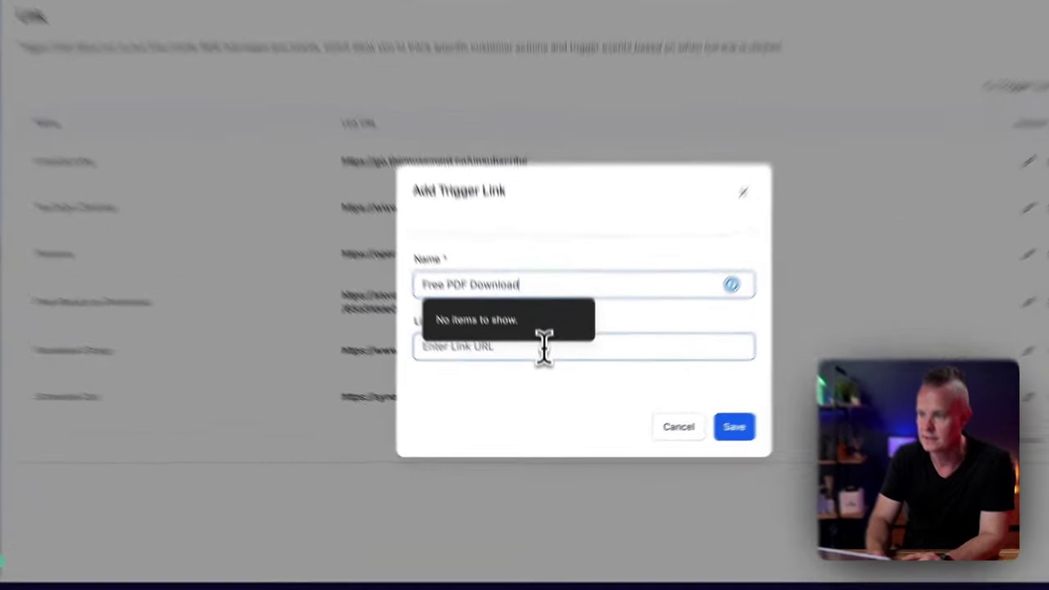
left_click(542, 389)
key("super+v")
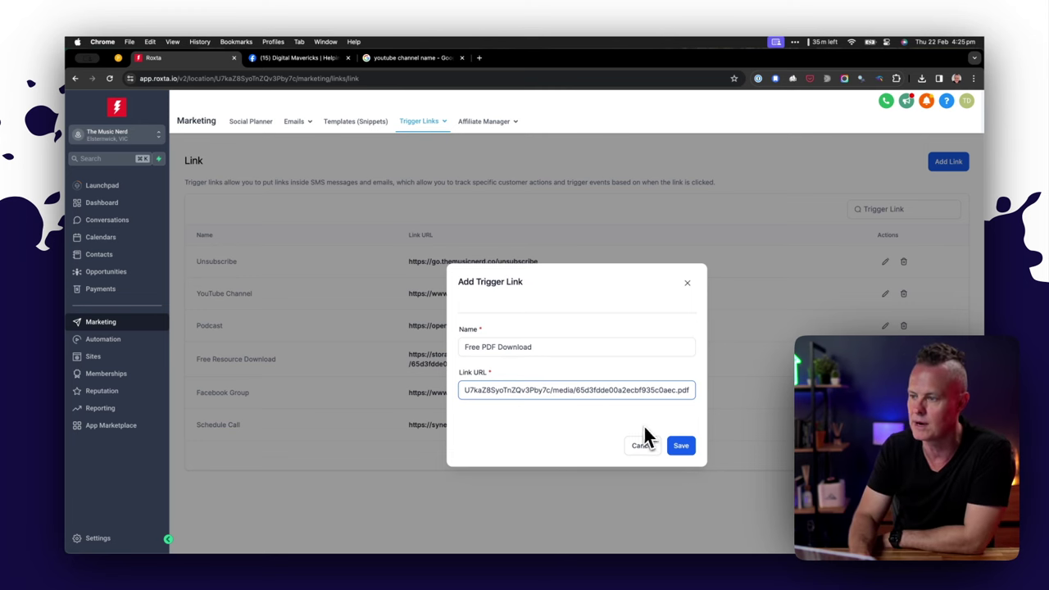
left_click(681, 445)
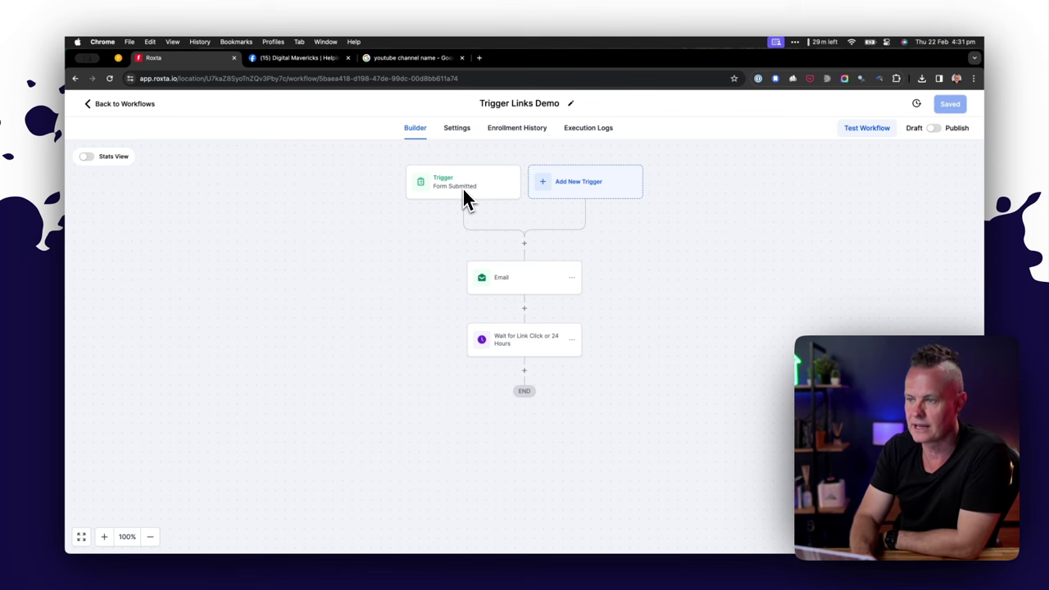
In the Email step, link 'Here is your Free PDF.' to the Free PDF Download trigger link
left_click(522, 277)
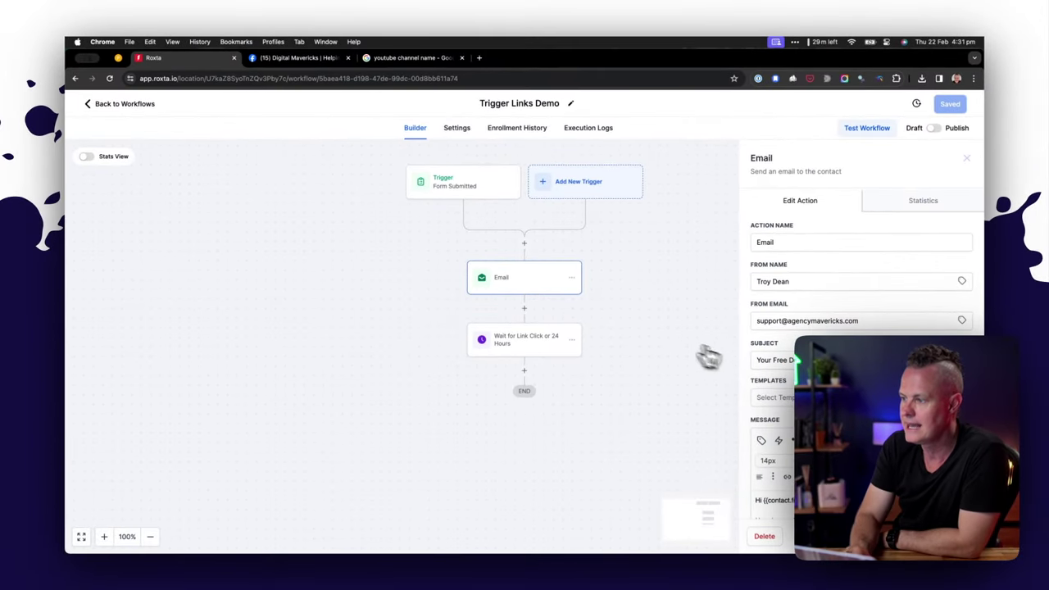
scroll(777, 381, "down", 3)
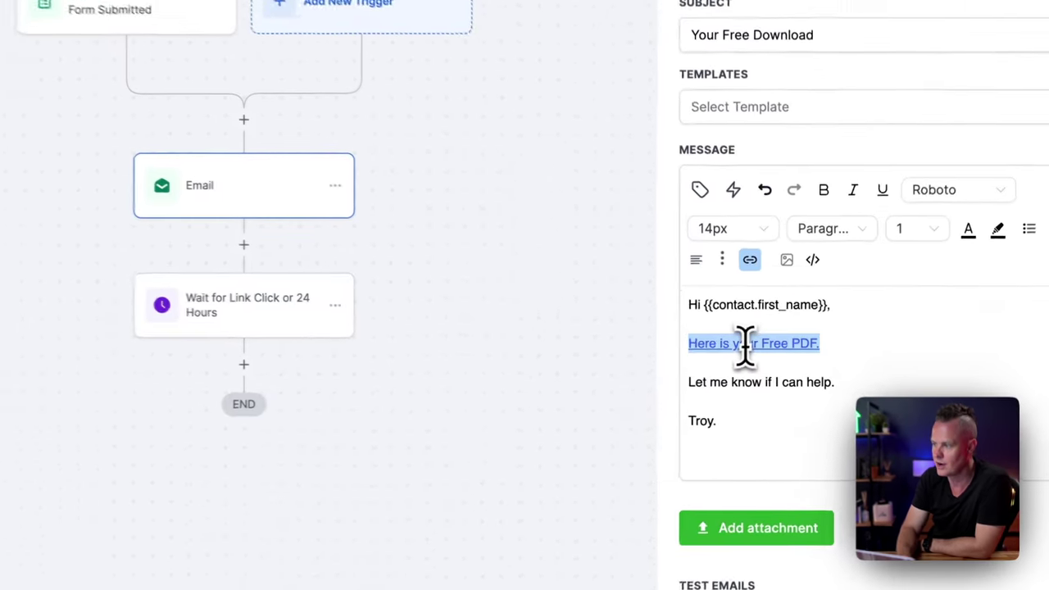
left_click(749, 256)
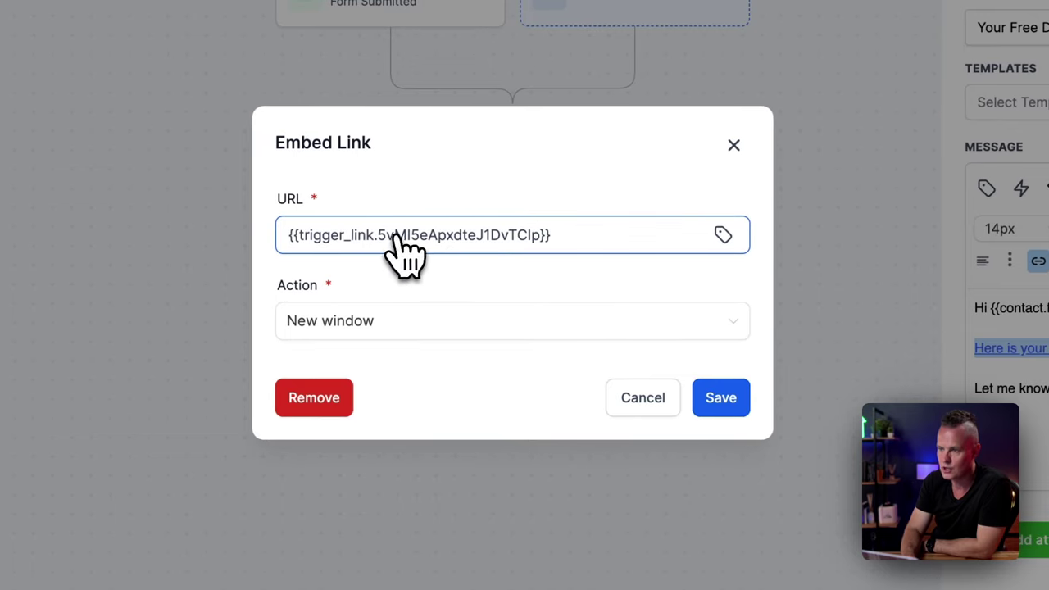
left_click(625, 399)
left_click(1021, 188)
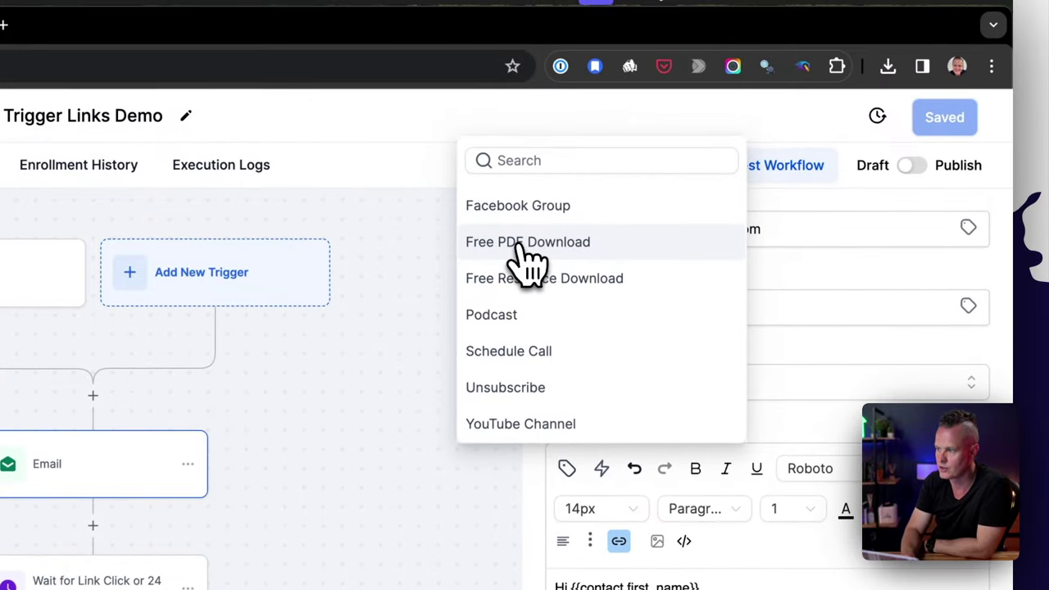
left_click(519, 246)
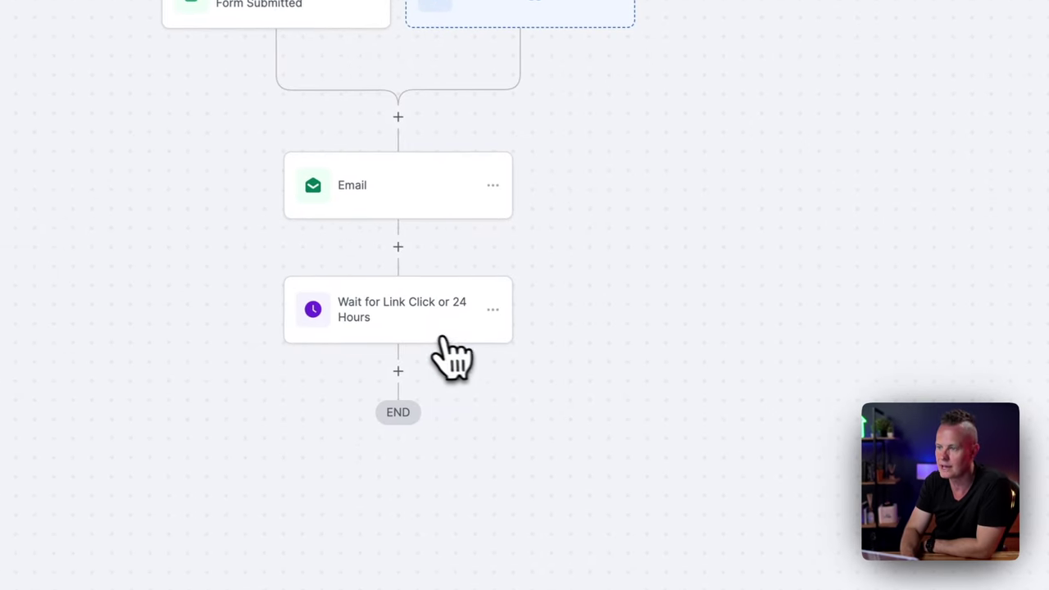
Check that the wait step waits for a Free PDF Download click or 24 hours
left_click(537, 351)
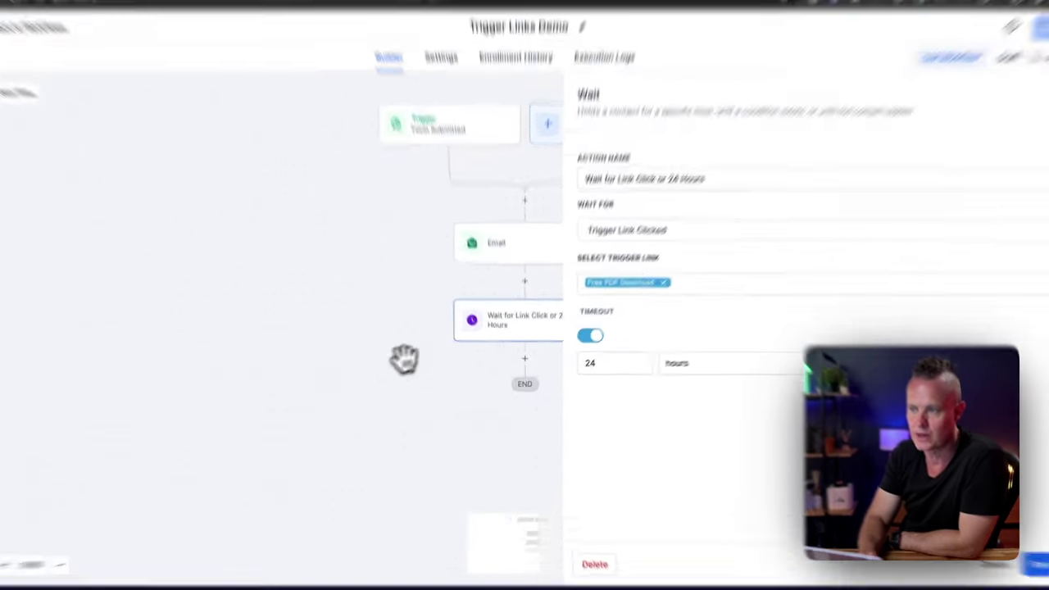
left_click(434, 350)
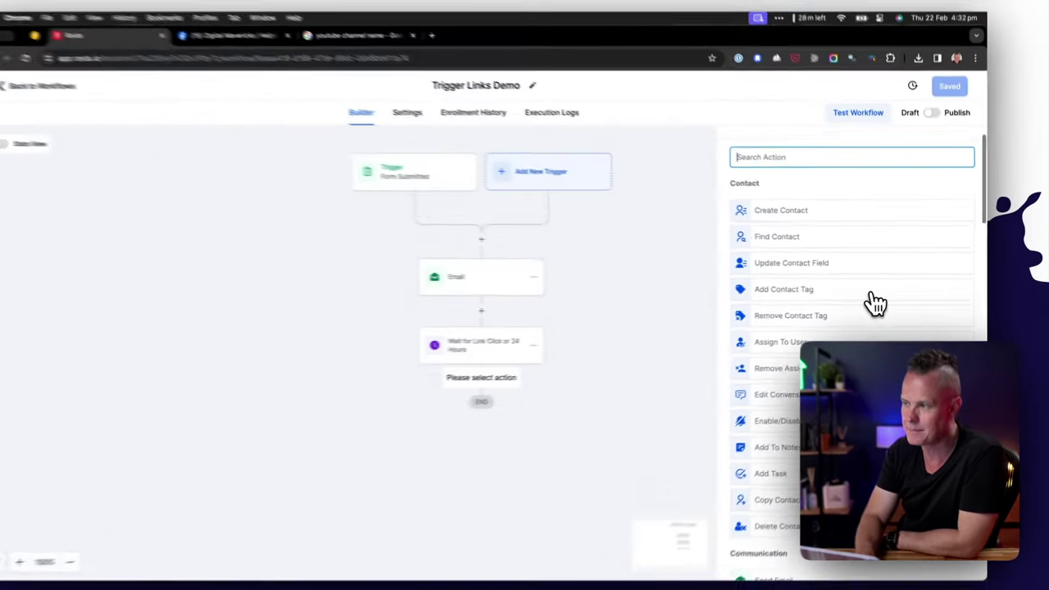
Scroll down through the list of available workflow actions
scroll(818, 316, "down", 1)
scroll(883, 302, "down", 2)
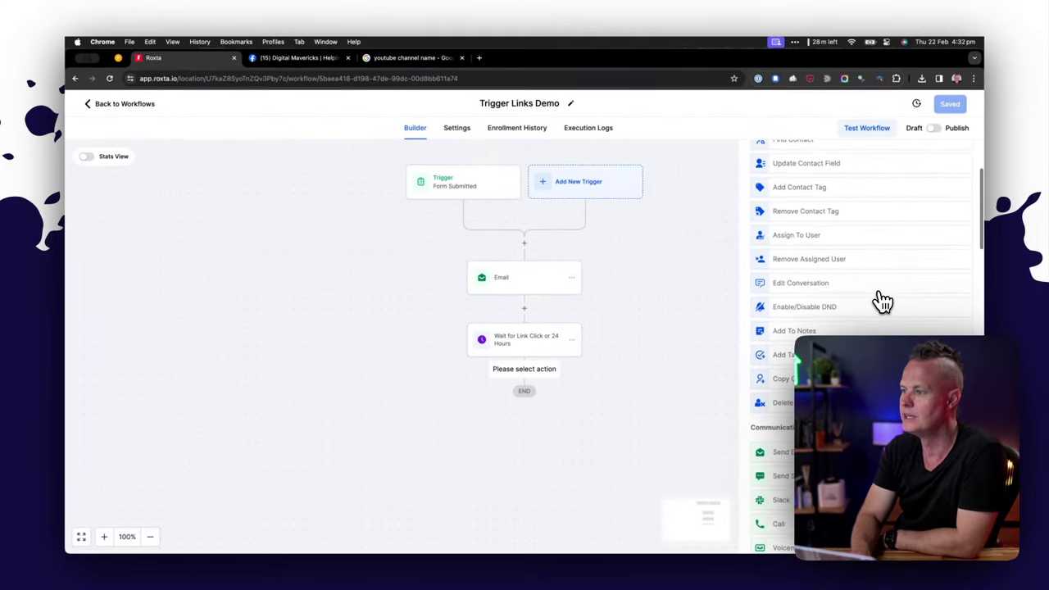
scroll(883, 302, "down", 2)
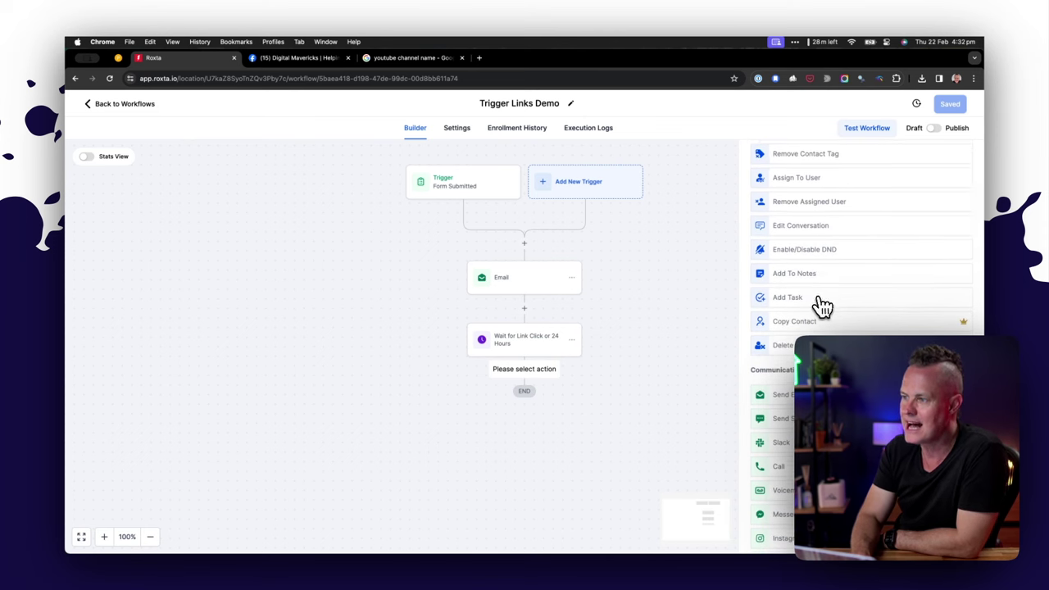
scroll(823, 306, "down", 1)
scroll(830, 309, "down", 2)
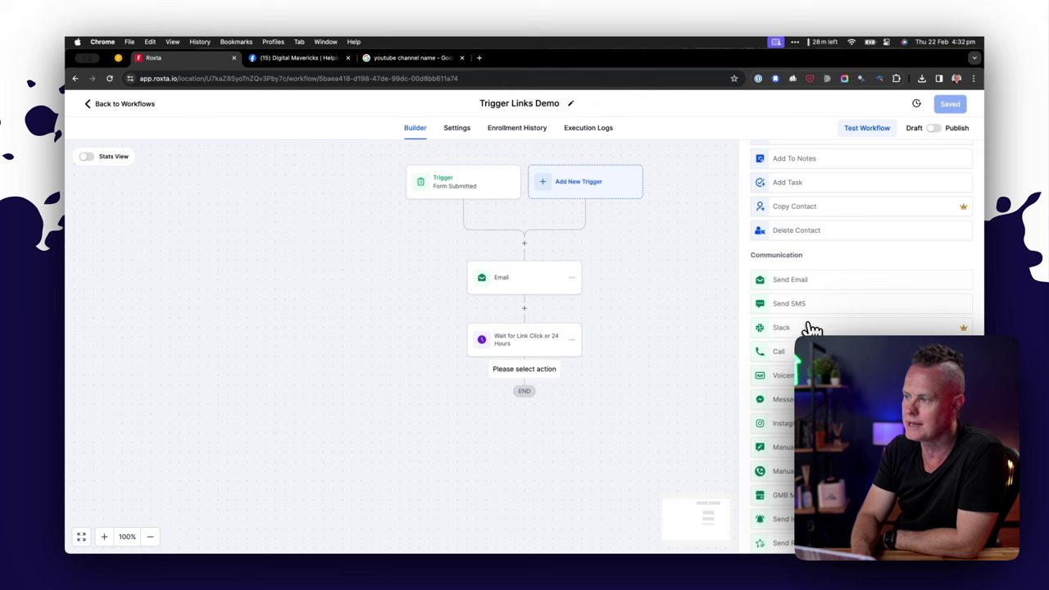
scroll(812, 330, "down", 2)
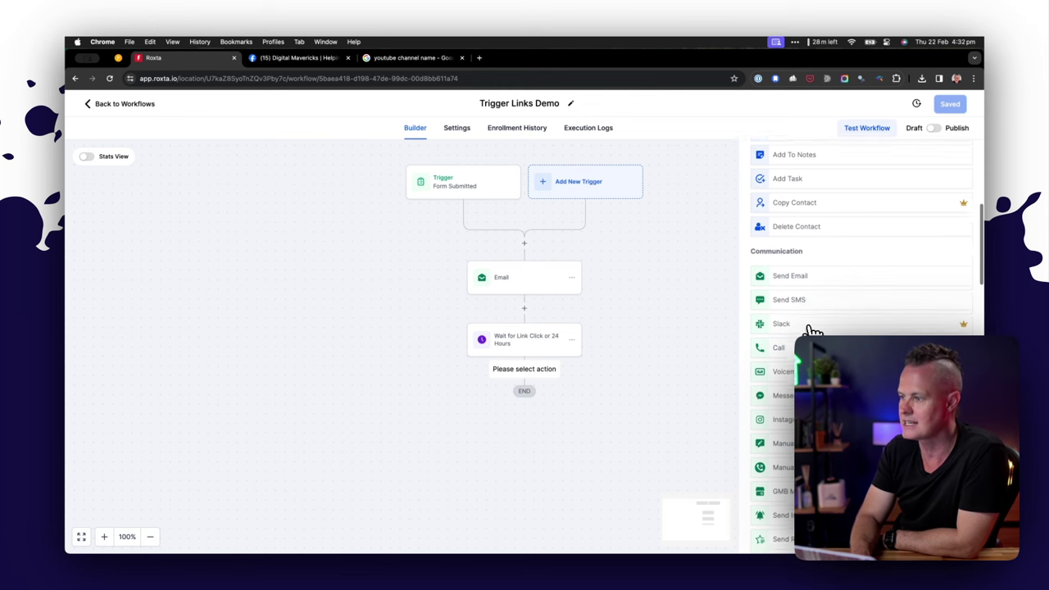
scroll(834, 335, "down", 1)
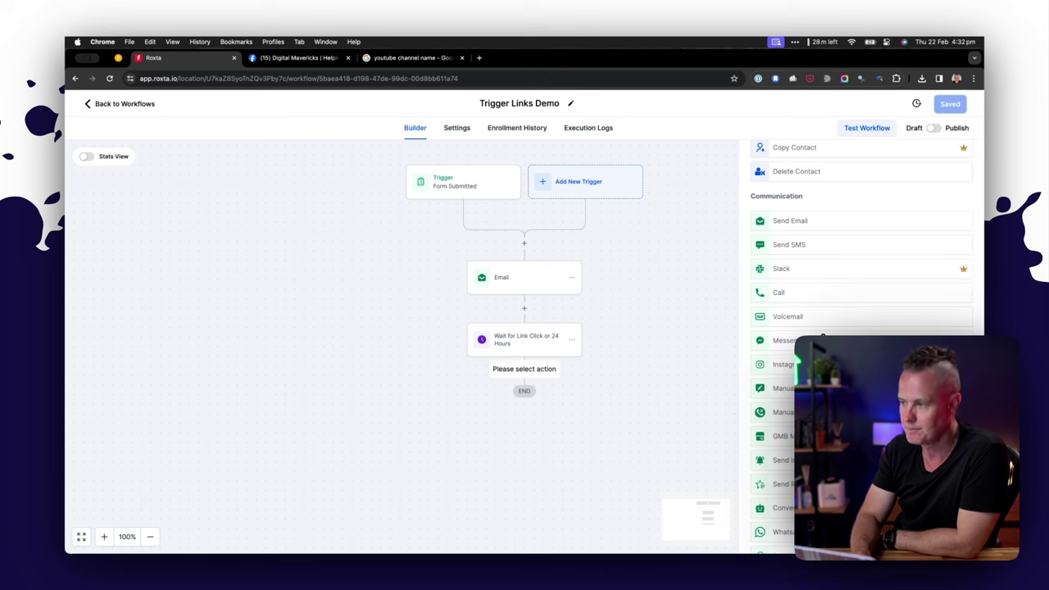
scroll(822, 336, "down", 6)
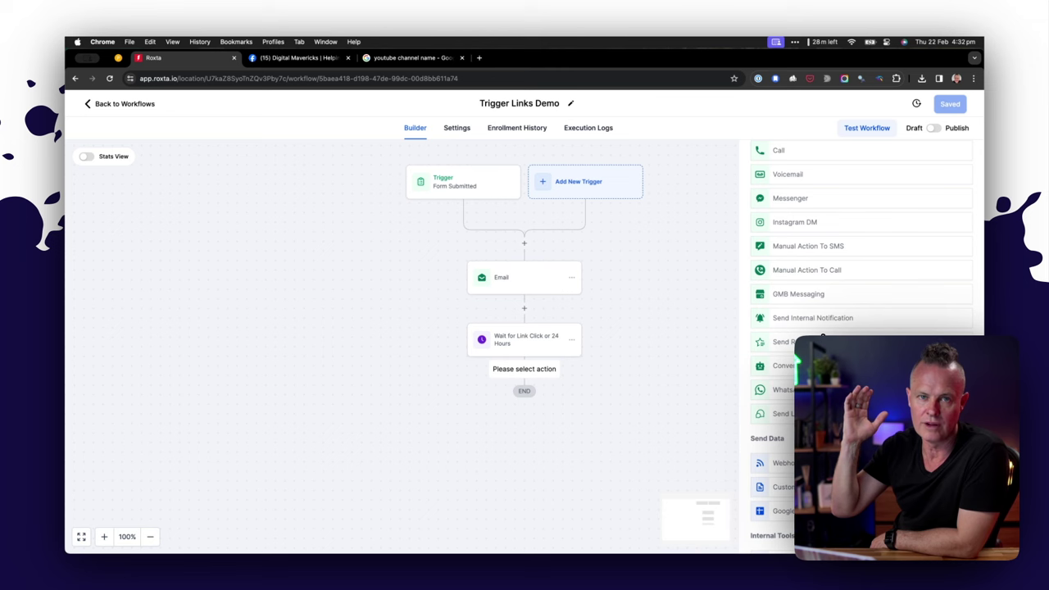
scroll(822, 335, "down", 5)
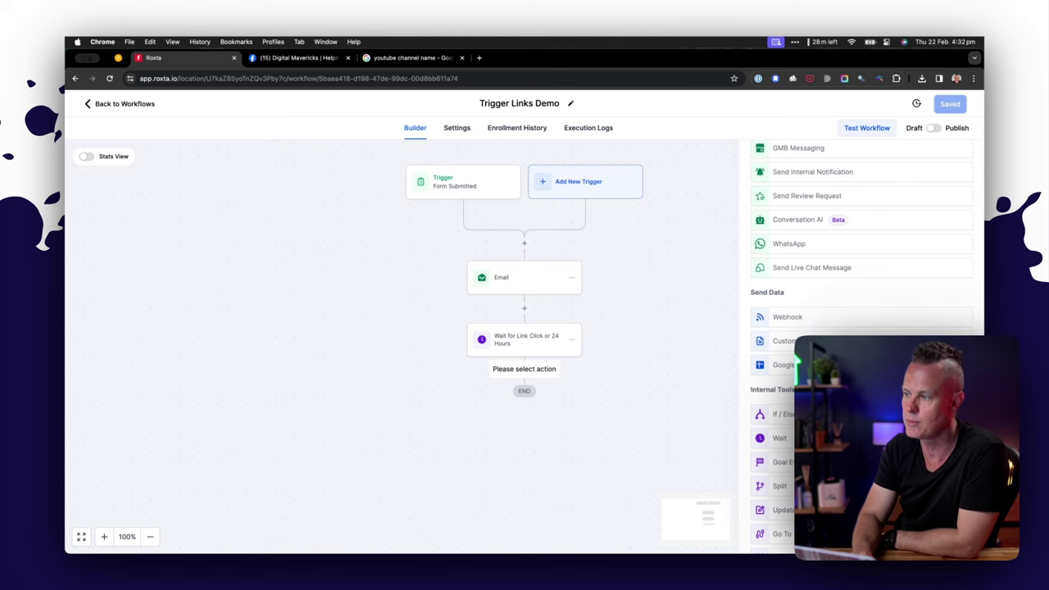
scroll(862, 345, "down", 3)
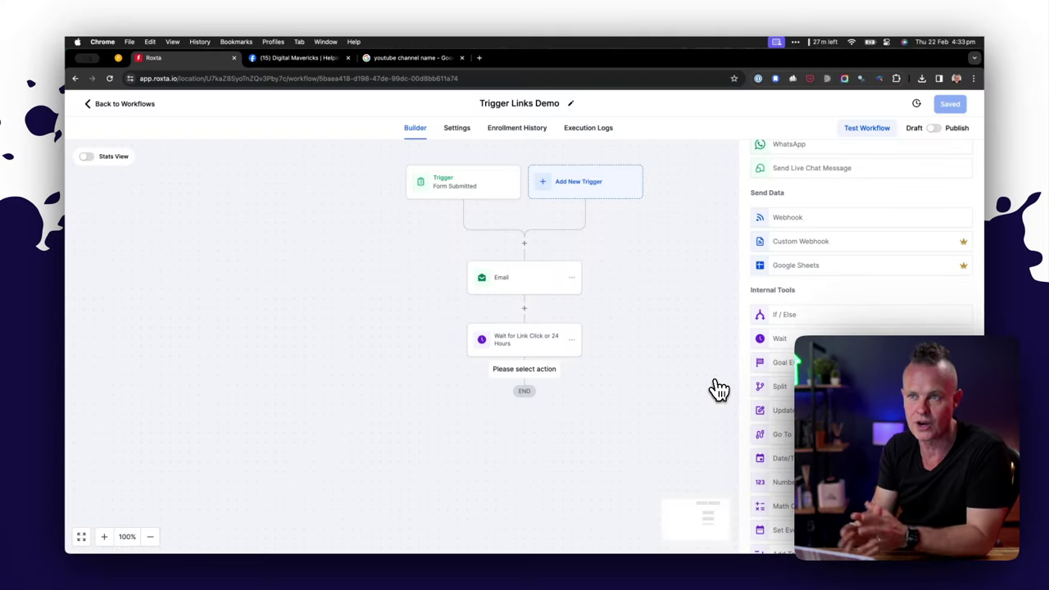
Leave the workflow and reopen Marketing's trigger links to find Free PDF Download listed
left_click(151, 112)
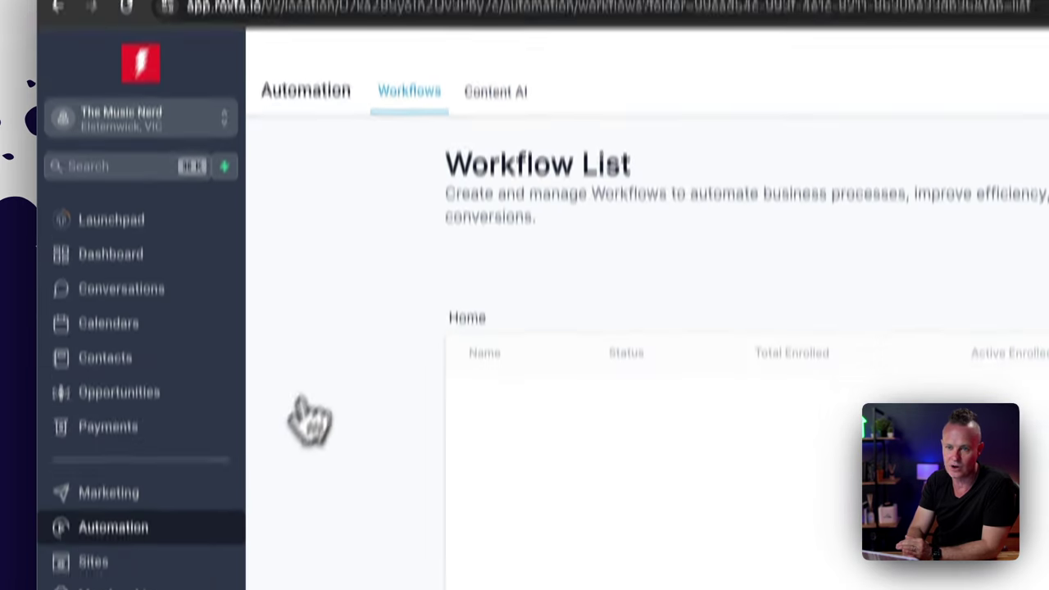
left_click(123, 400)
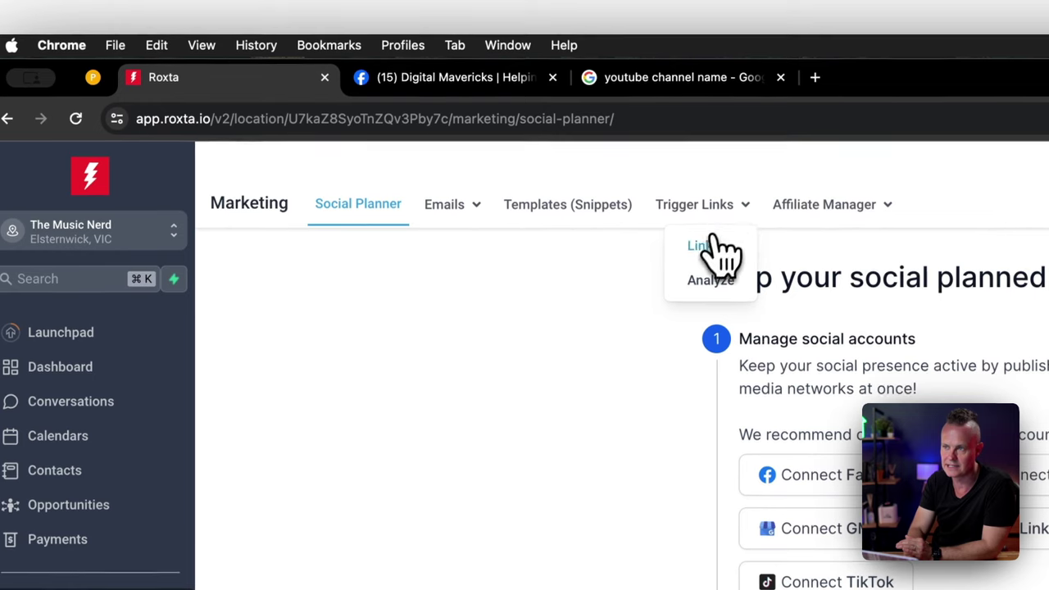
left_click(707, 242)
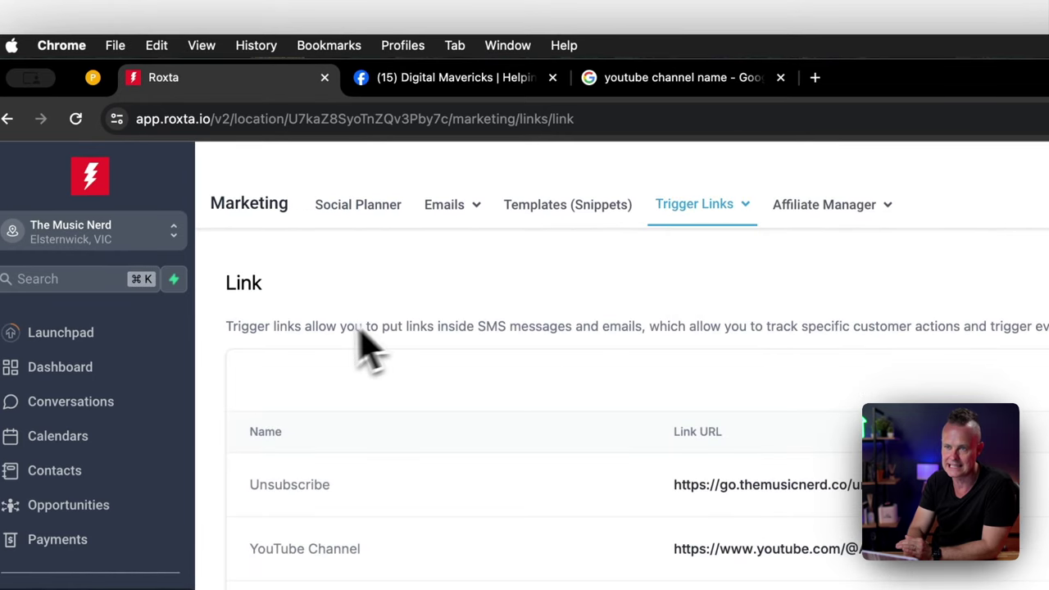